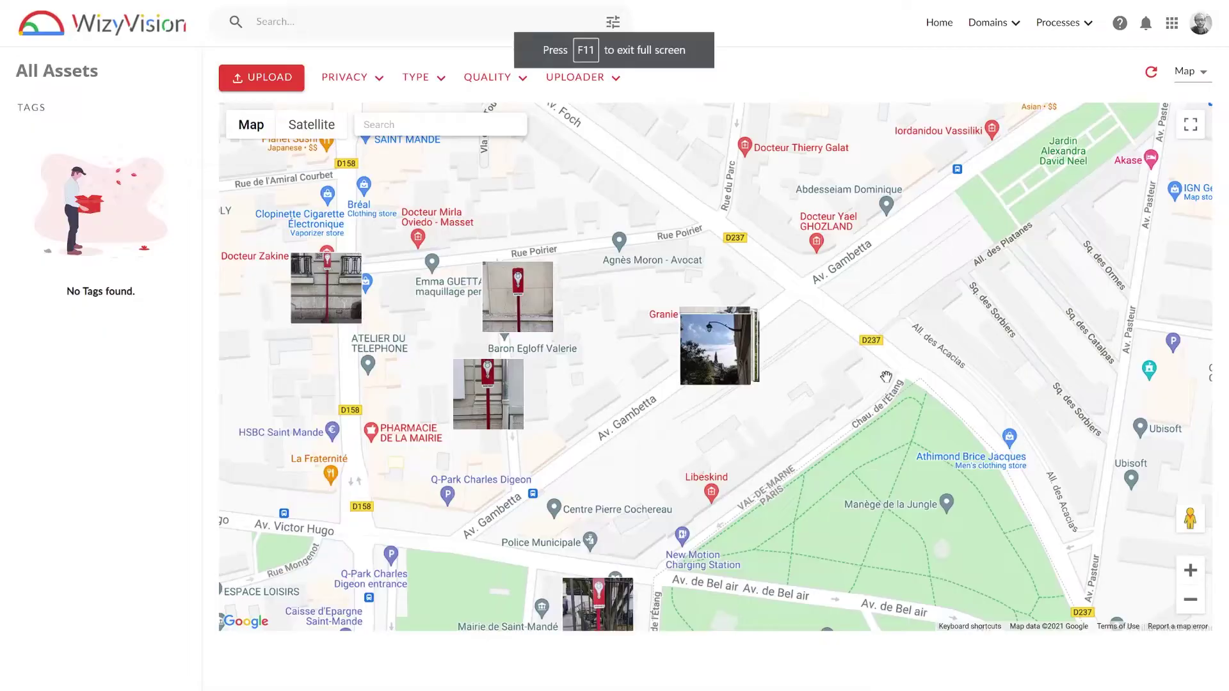
scroll(706, 362, up, 2)
scroll(720, 351, up, 2)
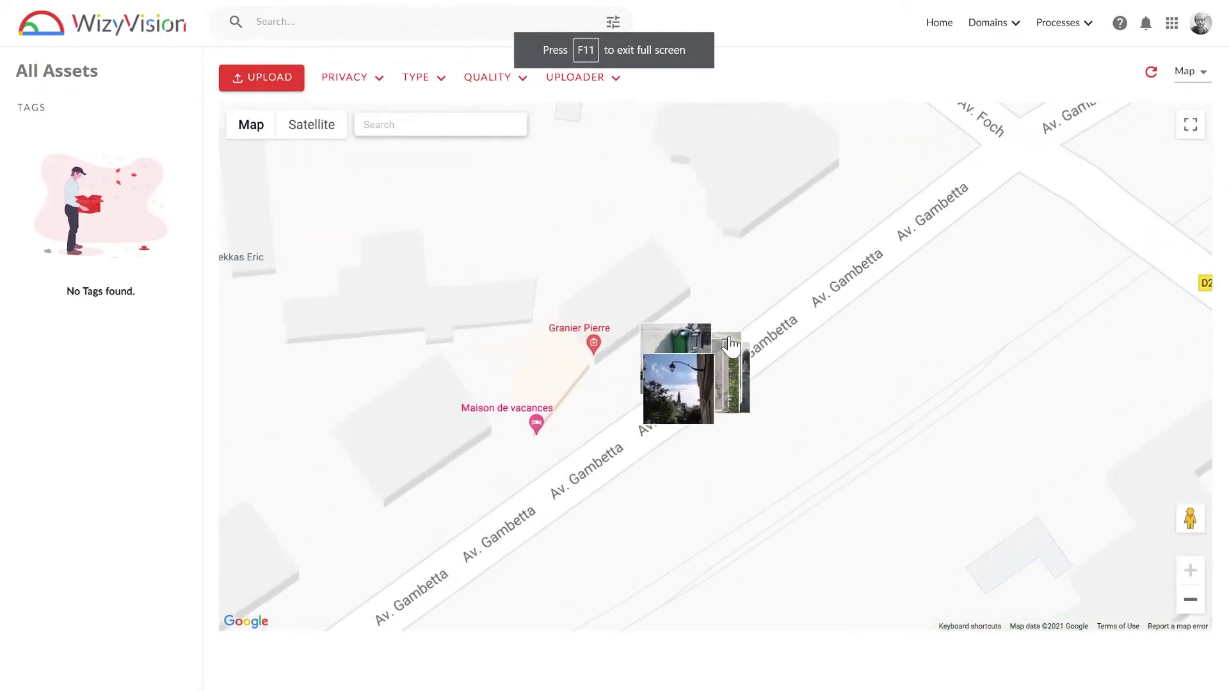
Step: Open the pinned pothole photo on Av. Gambetta full-size in the web viewer
click(721, 366)
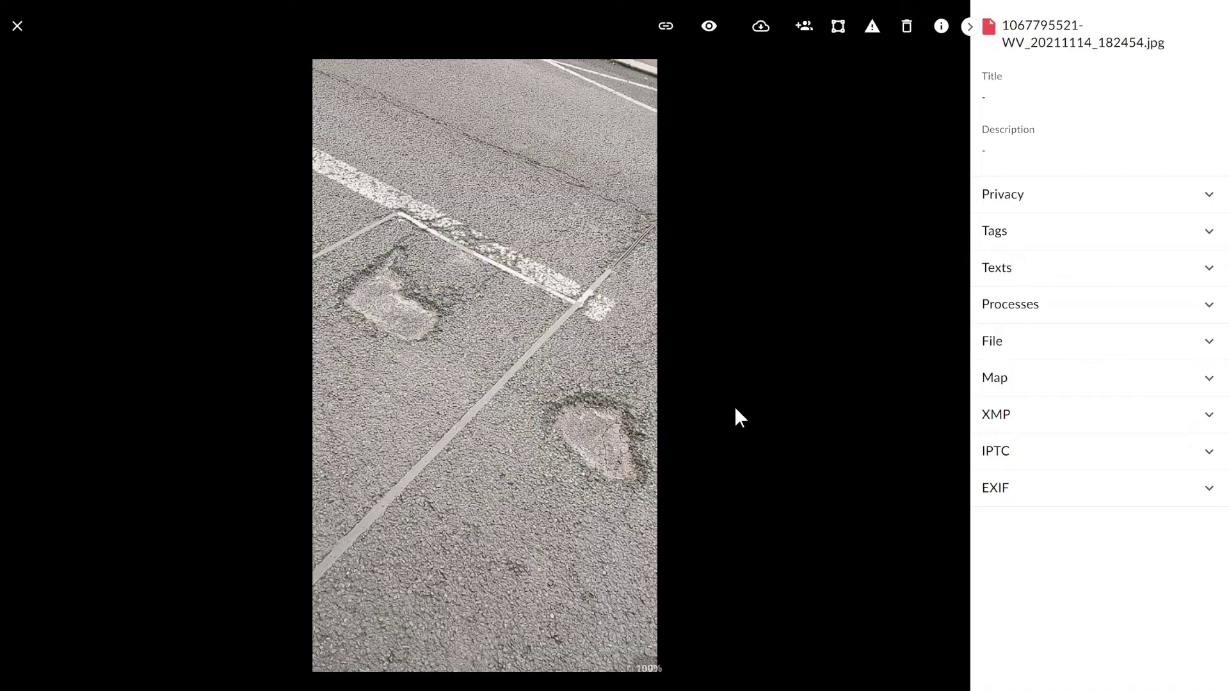
Step: Open linked case WV-27, the open Roads & sidewalks pothole report at 7bis Av. Gambetta
click(998, 342)
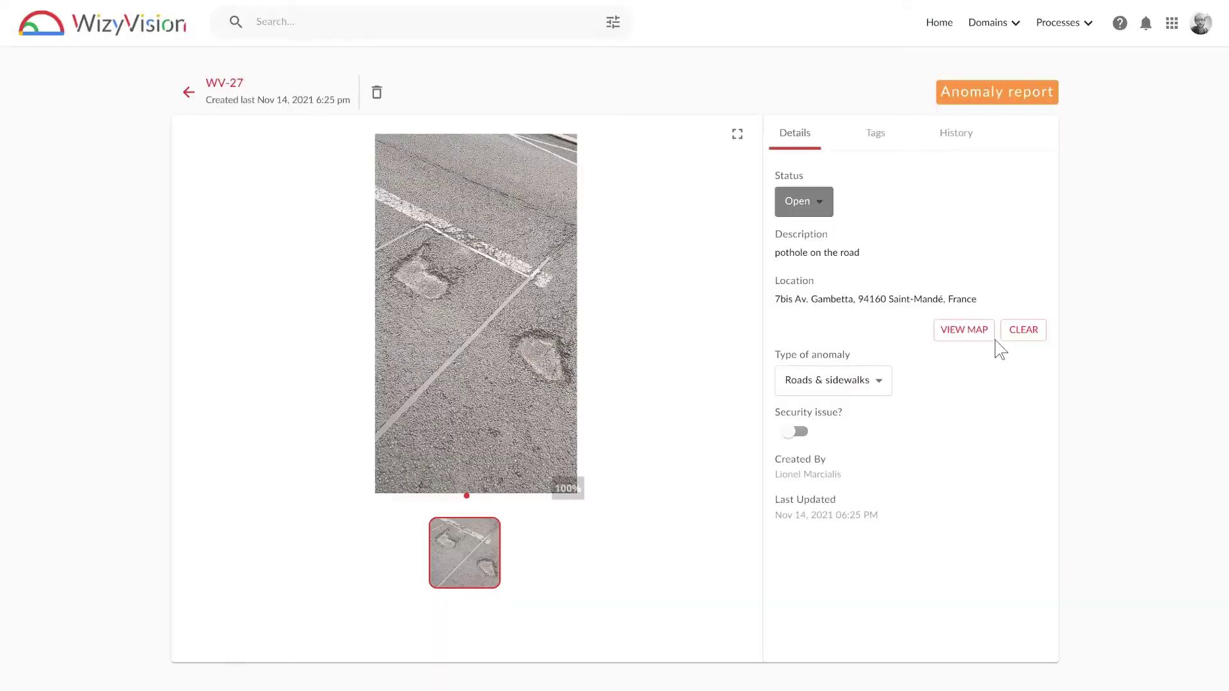